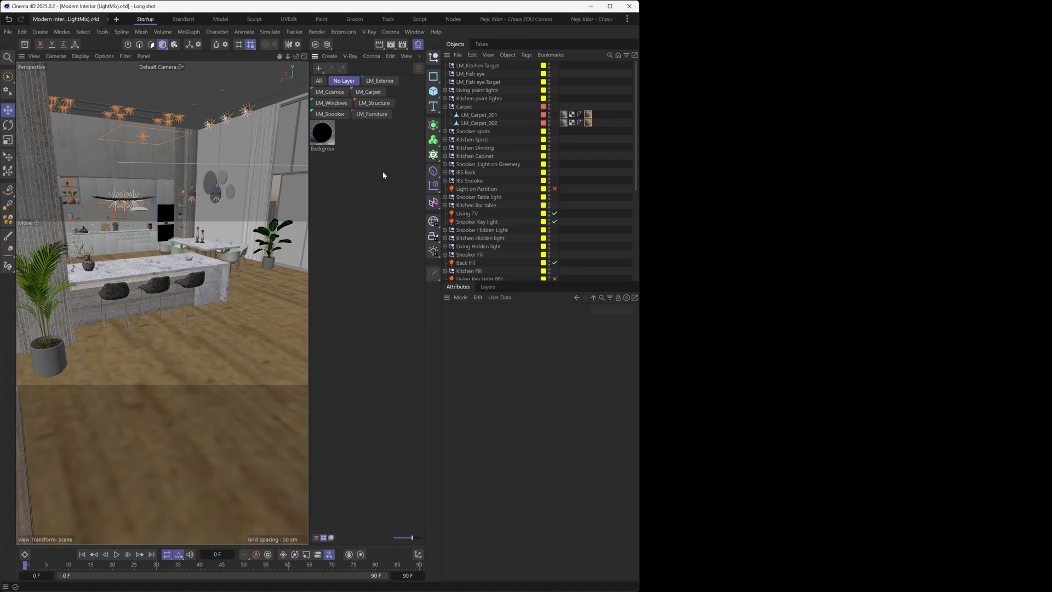
Start the Chaos Vantage live link for the interior scene
{"action": "left_click", "coordinate": [390, 32]}
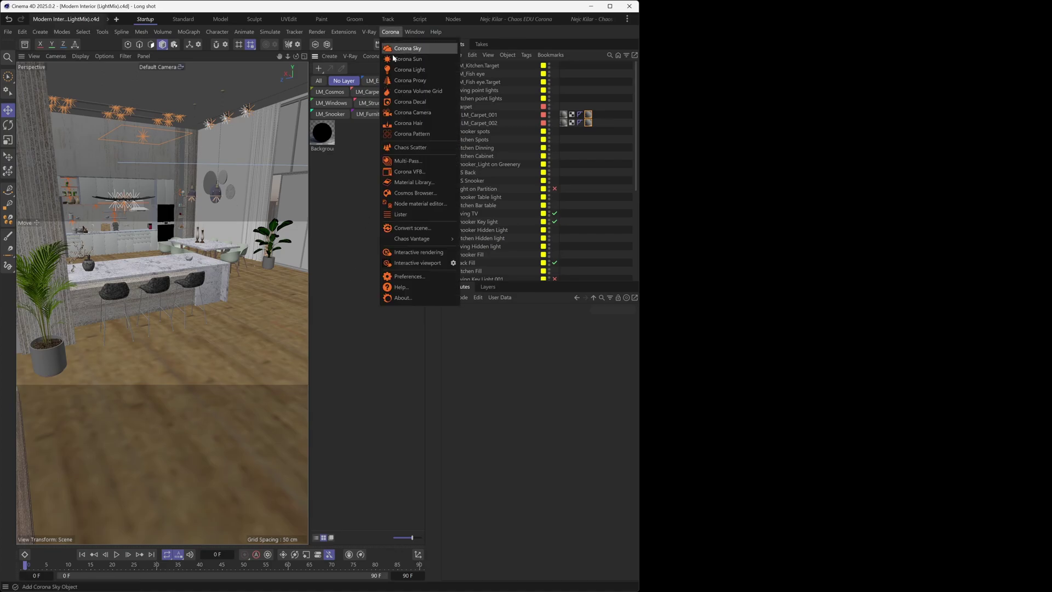
{"action": "mouse_move", "coordinate": [412, 239]}
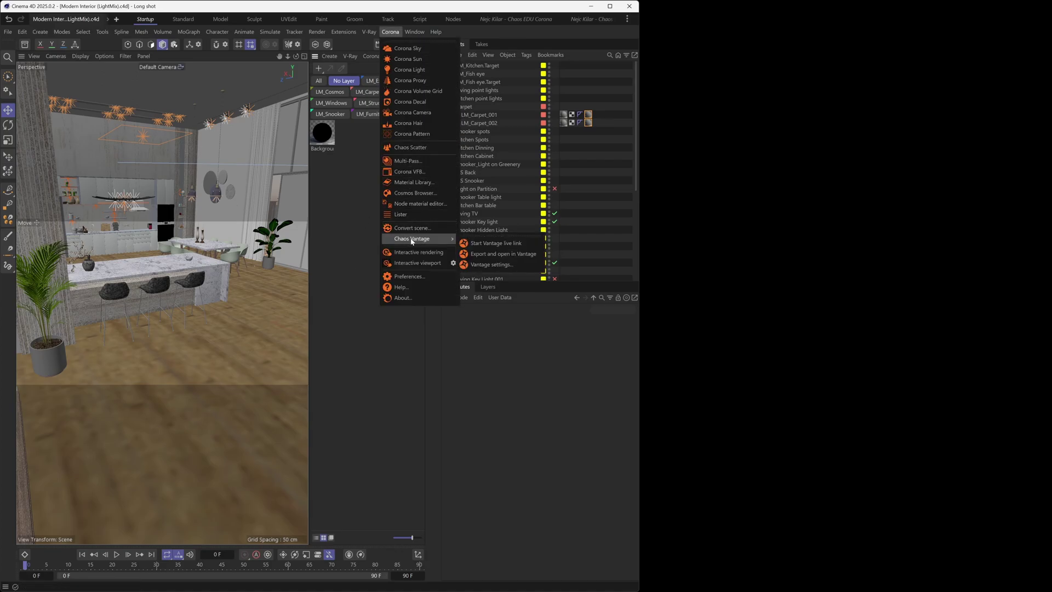
{"action": "left_click", "coordinate": [487, 244]}
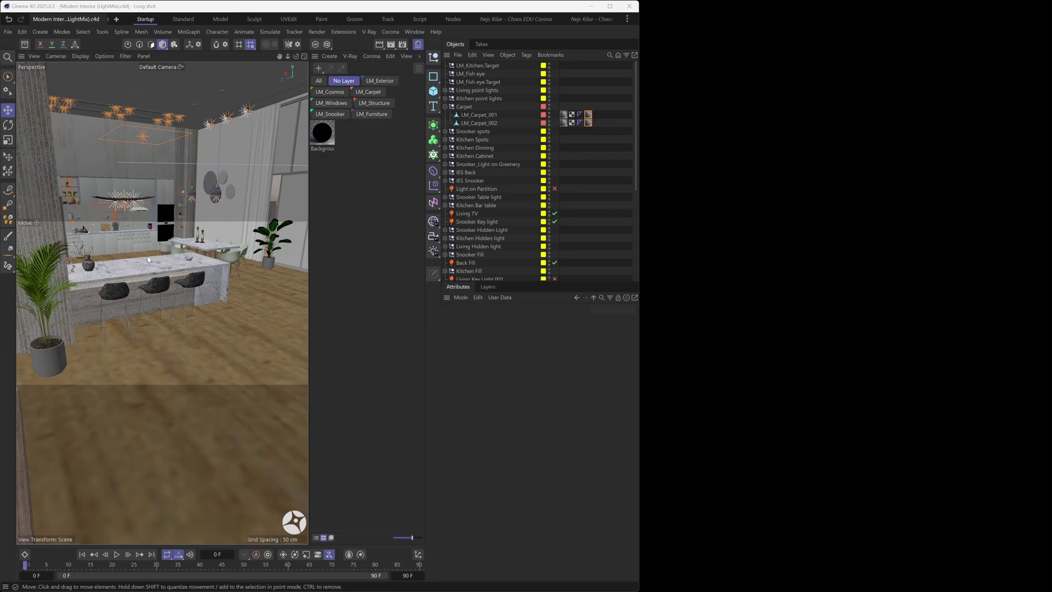
{"action": "left_click_drag", "start_coordinate": [37, 237], "coordinate": [251, 267]}
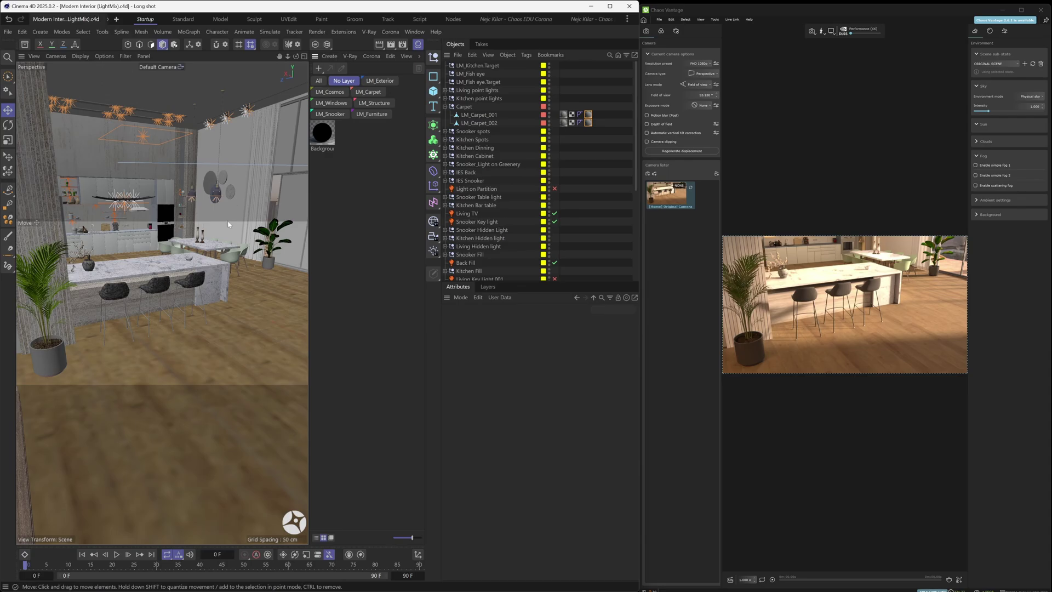
Move the middle bar stool out onto the open floor and back beside the kitchen island
{"action": "middle_click_drag", "start_coordinate": [171, 294], "coordinate": [199, 279], "text": "alt"}
{"action": "left_click_drag", "start_coordinate": [198, 279], "coordinate": [145, 279], "text": "alt"}
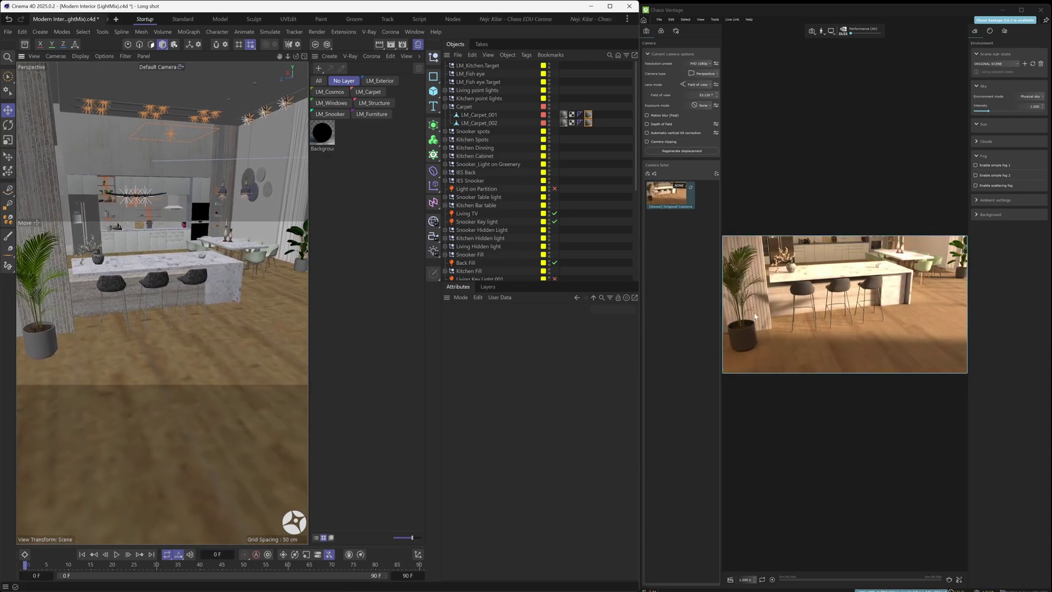
{"action": "left_click_drag", "start_coordinate": [298, 309], "coordinate": [194, 280], "text": "alt"}
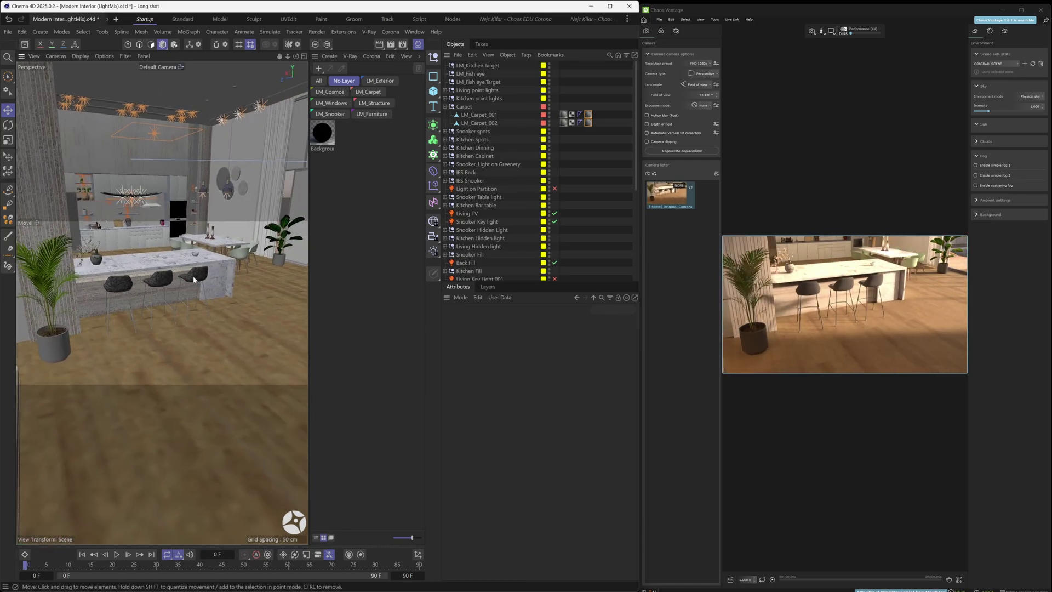
{"action": "left_click_drag", "start_coordinate": [193, 279], "coordinate": [201, 286], "text": "alt"}
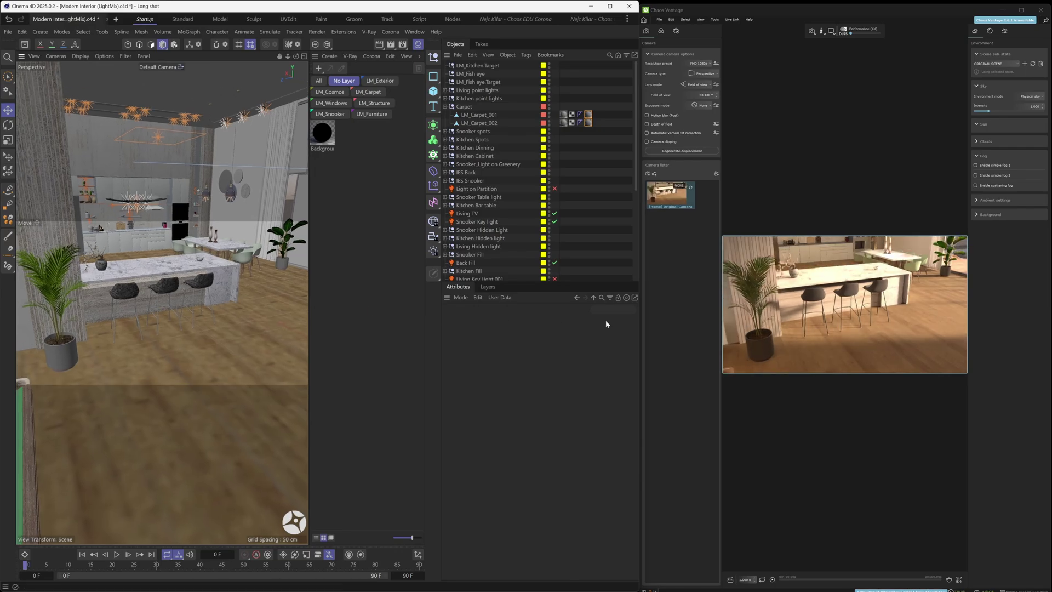
{"action": "left_click", "coordinate": [167, 290]}
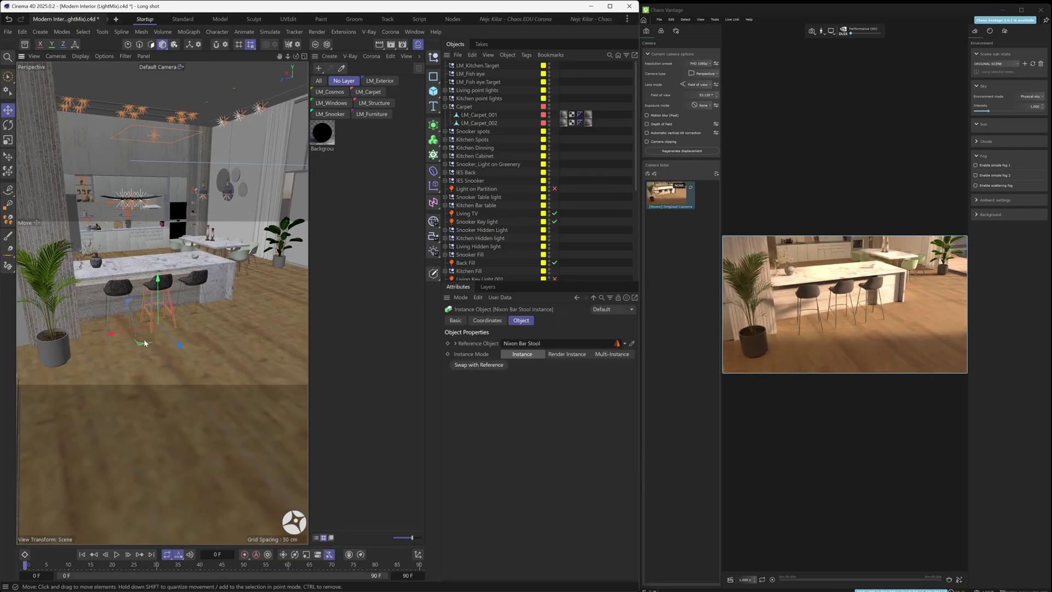
{"action": "left_click_drag", "start_coordinate": [191, 308], "coordinate": [202, 367]}
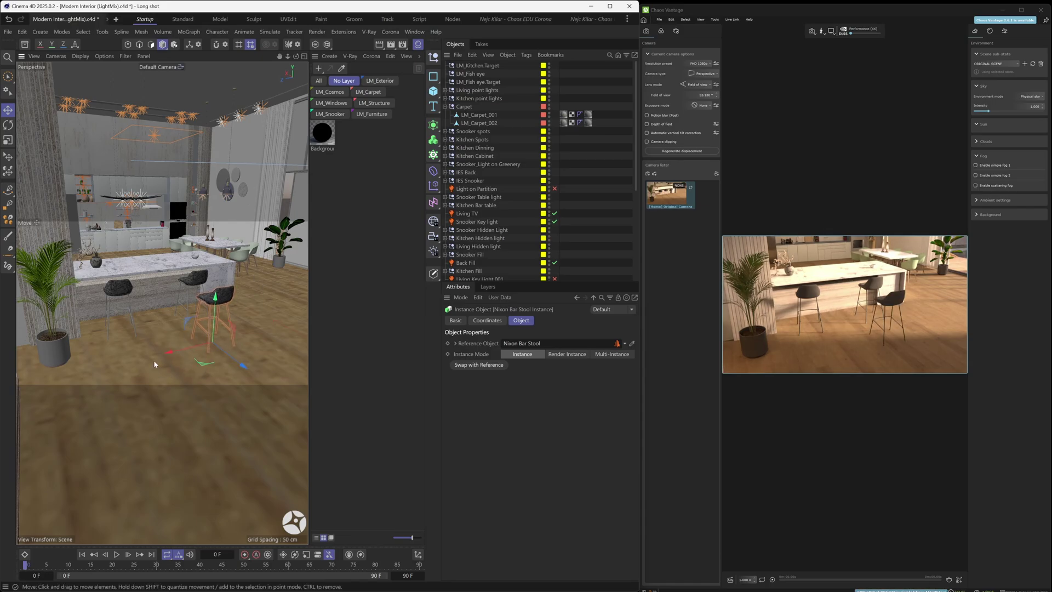
{"action": "left_click_drag", "start_coordinate": [200, 370], "coordinate": [150, 351]}
Stop the Chaos Vantage live link
{"action": "mouse_move", "coordinate": [153, 307]}
{"action": "middle_mouse_down", "text": "alt"}
{"action": "mouse_move", "coordinate": [190, 304]}
{"action": "mouse_move", "coordinate": [122, 311]}
{"action": "mouse_move", "coordinate": [160, 327]}
{"action": "mouse_move", "coordinate": [167, 312]}
{"action": "middle_mouse_up", "text": "alt"}
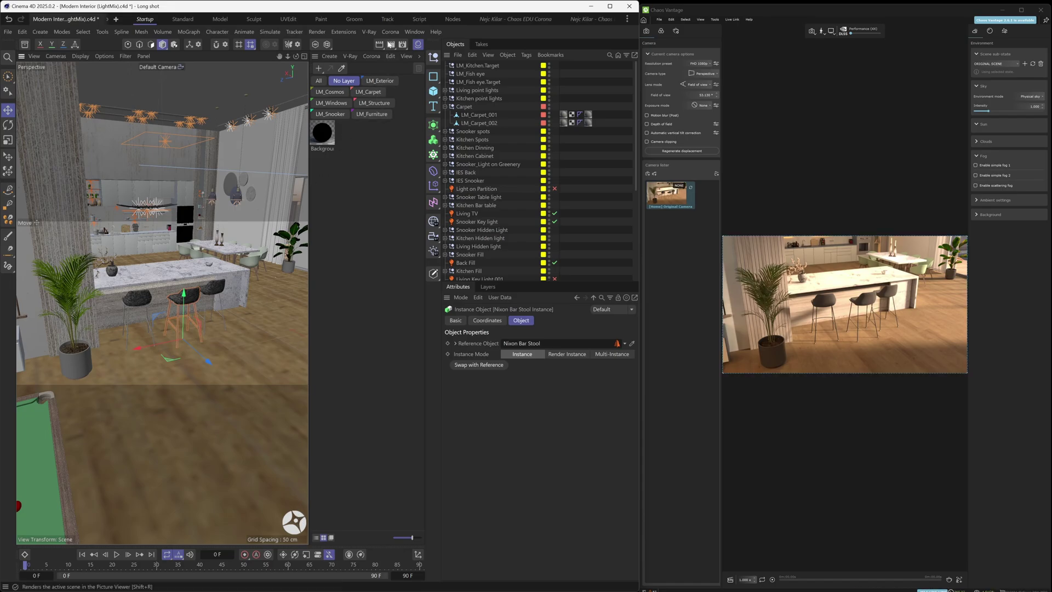
{"action": "left_click", "coordinate": [390, 32]}
{"action": "mouse_move", "coordinate": [432, 239]}
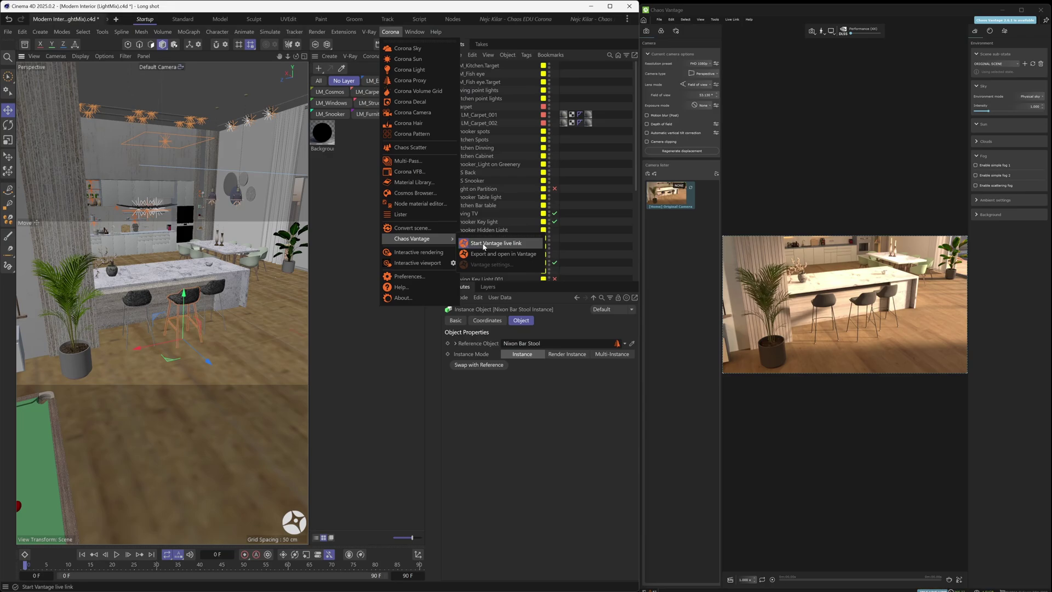
{"action": "left_click", "coordinate": [484, 245]}
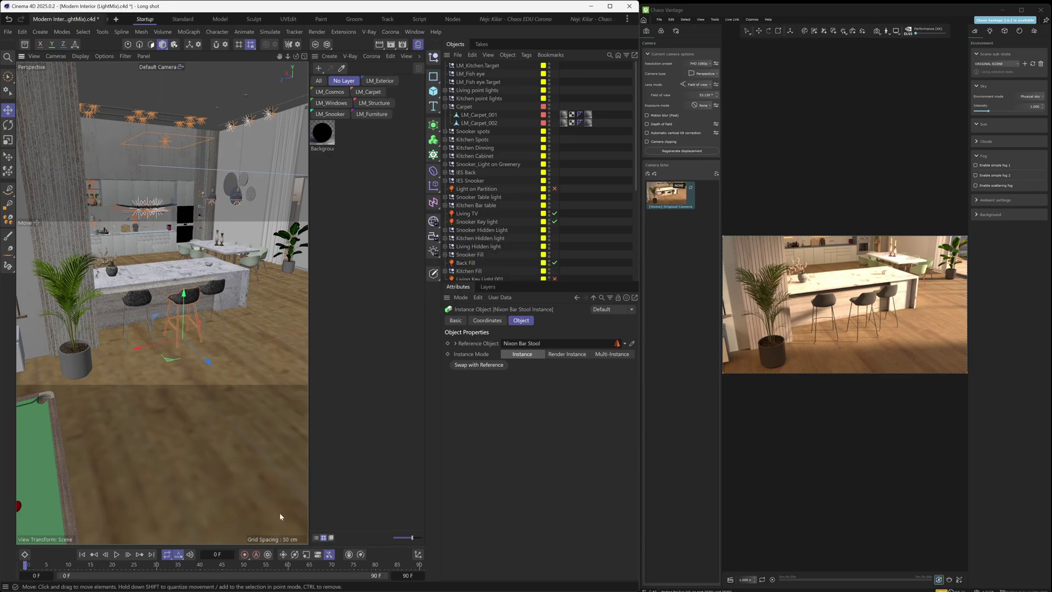
Reposition the middle bar stool in Cinema 4D and orbit the Vantage camera independently of it
{"action": "left_click_drag", "start_coordinate": [171, 361], "coordinate": [172, 336]}
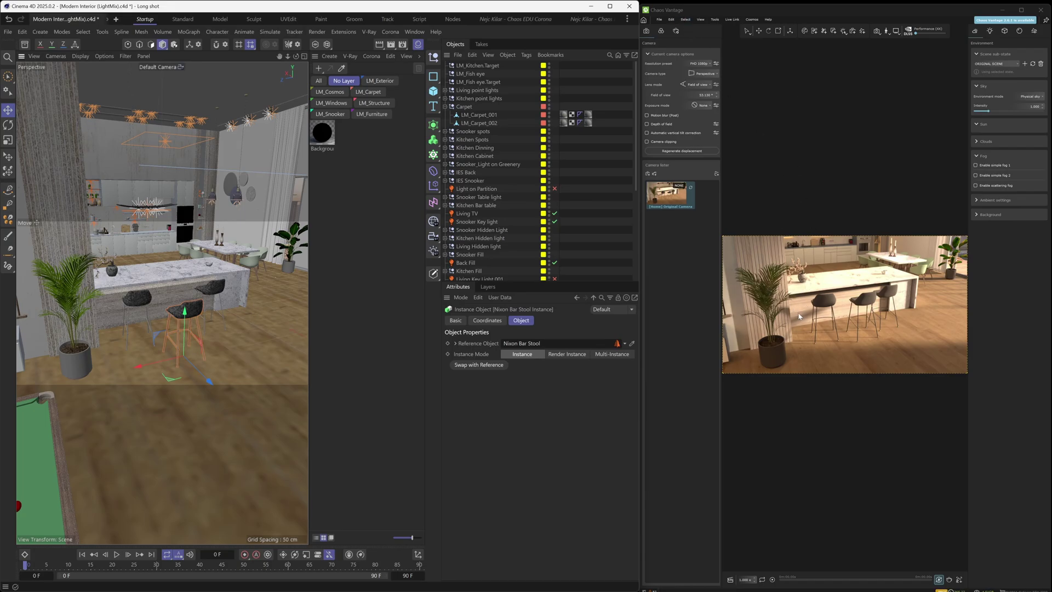
{"action": "left_click", "coordinate": [849, 302]}
{"action": "mouse_move", "coordinate": [848, 302]}
{"action": "right_mouse_down"}
{"action": "mouse_move", "coordinate": [802, 304]}
{"action": "mouse_move", "coordinate": [877, 307]}
{"action": "right_mouse_up"}
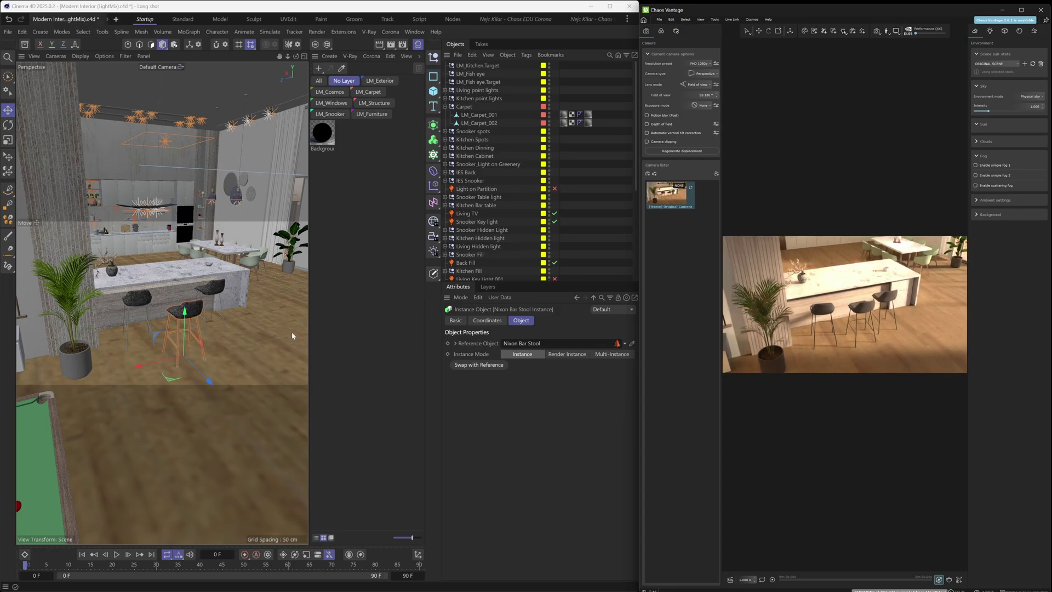
{"action": "left_click", "coordinate": [168, 383]}
{"action": "left_click_drag", "start_coordinate": [167, 382], "coordinate": [219, 341]}
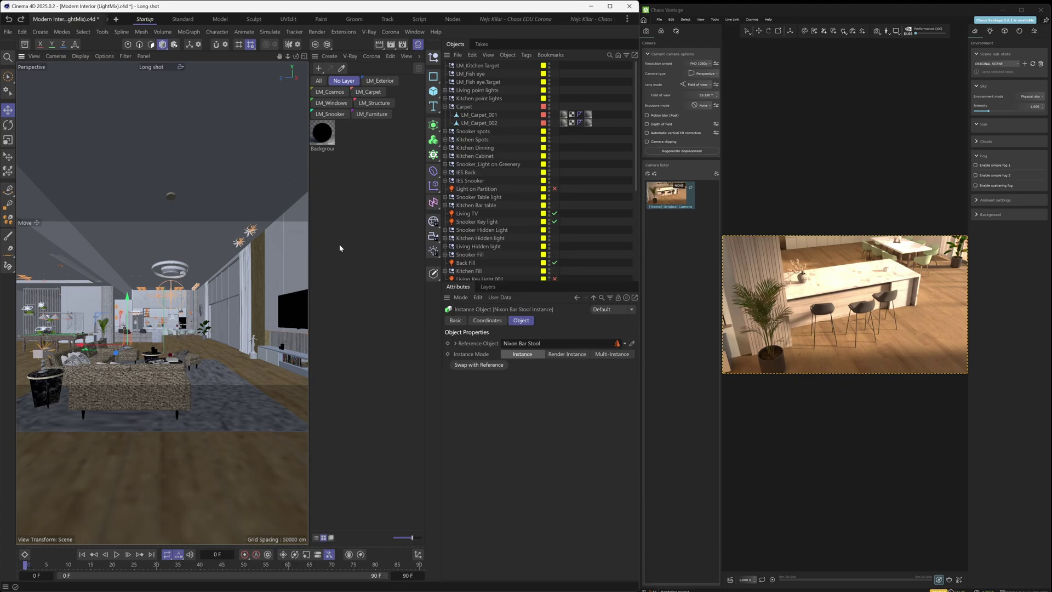
Restart the Chaos Vantage live link with the Long shot camera active
{"action": "left_click", "coordinate": [390, 31]}
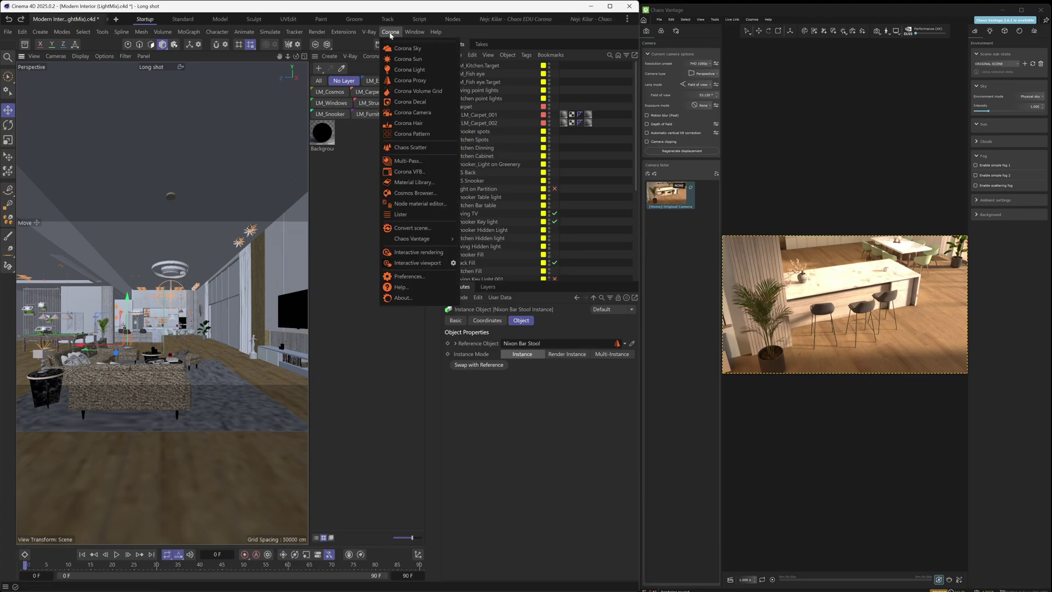
{"action": "mouse_move", "coordinate": [403, 241]}
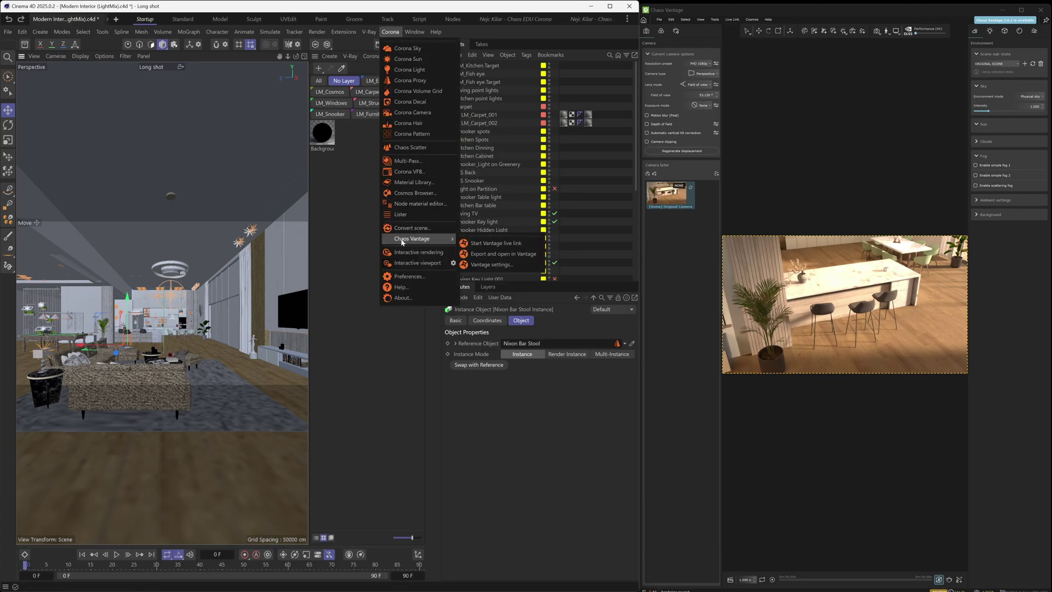
{"action": "left_click", "coordinate": [493, 246]}
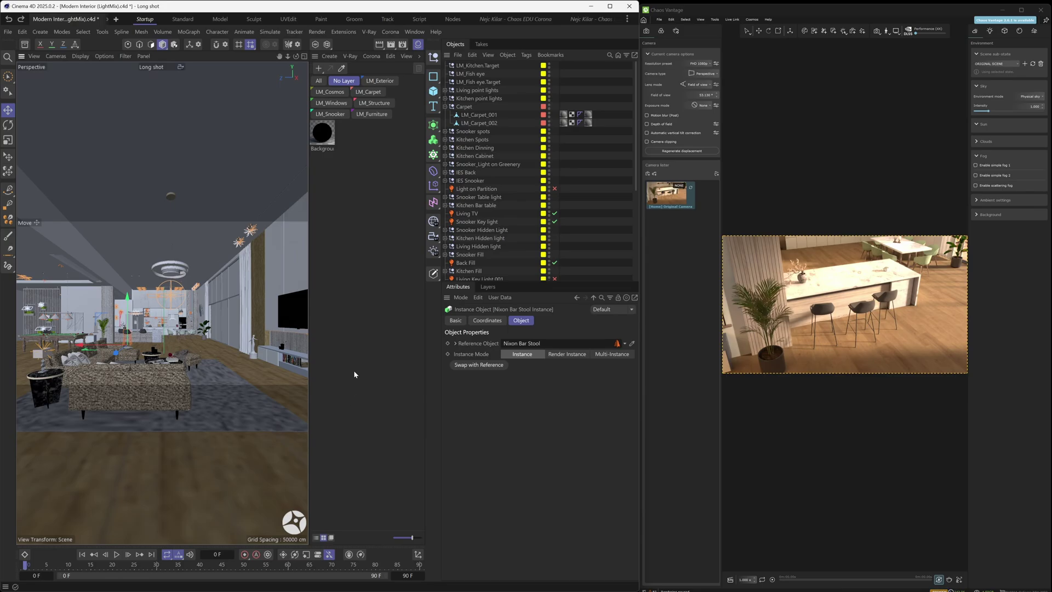
{"action": "left_click", "coordinate": [391, 31]}
{"action": "mouse_move", "coordinate": [422, 239]}
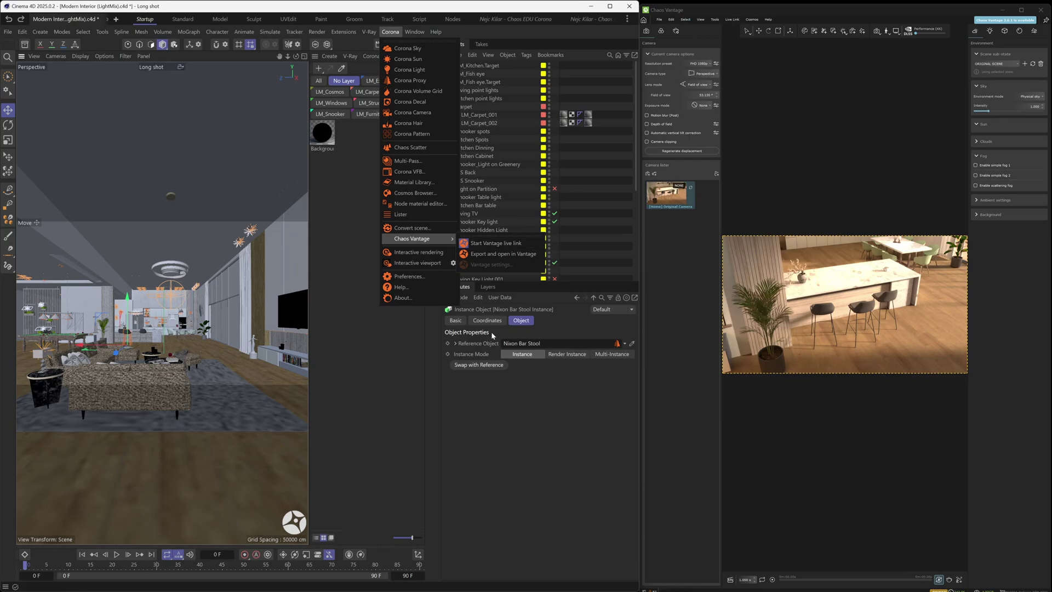
{"action": "left_click", "coordinate": [465, 411]}
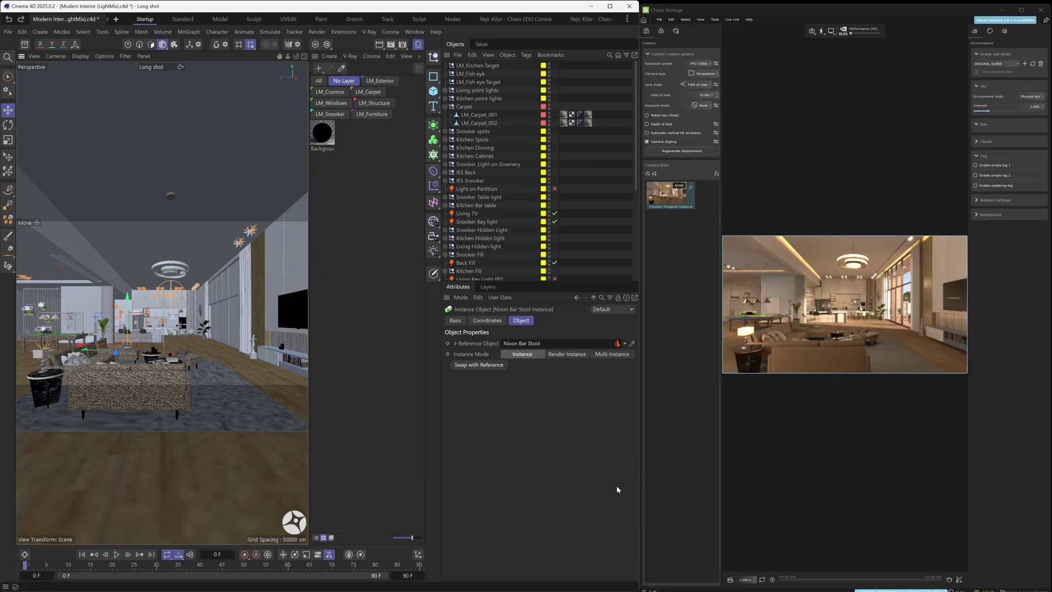
Switch the viewport to the Default Camera and move the middle bar stool away from the island
{"action": "left_click", "coordinate": [170, 70]}
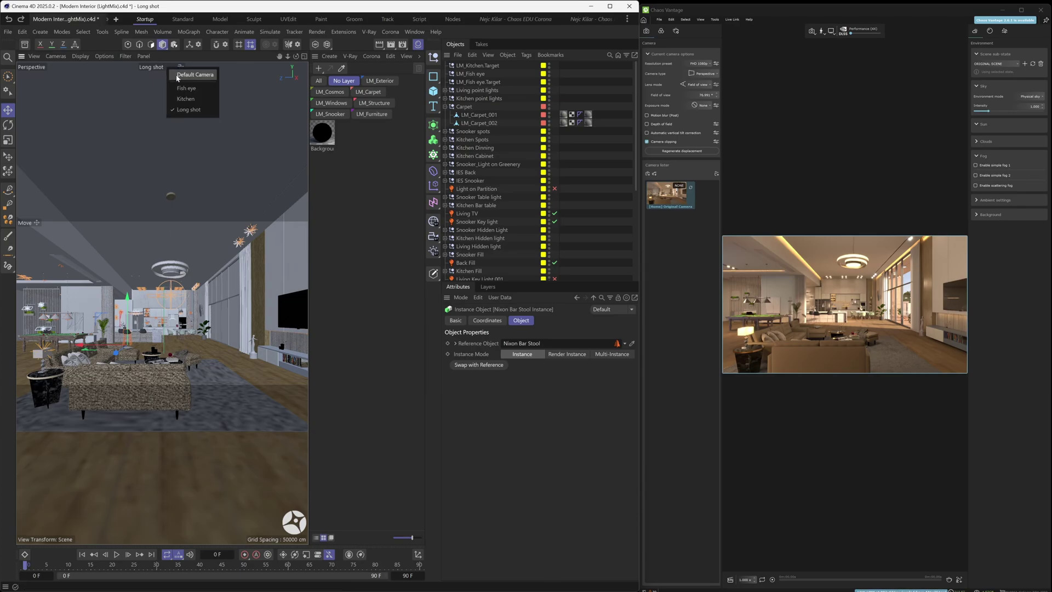
{"action": "left_click", "coordinate": [189, 76]}
{"action": "middle_click_drag", "start_coordinate": [206, 296], "coordinate": [185, 288], "text": "alt"}
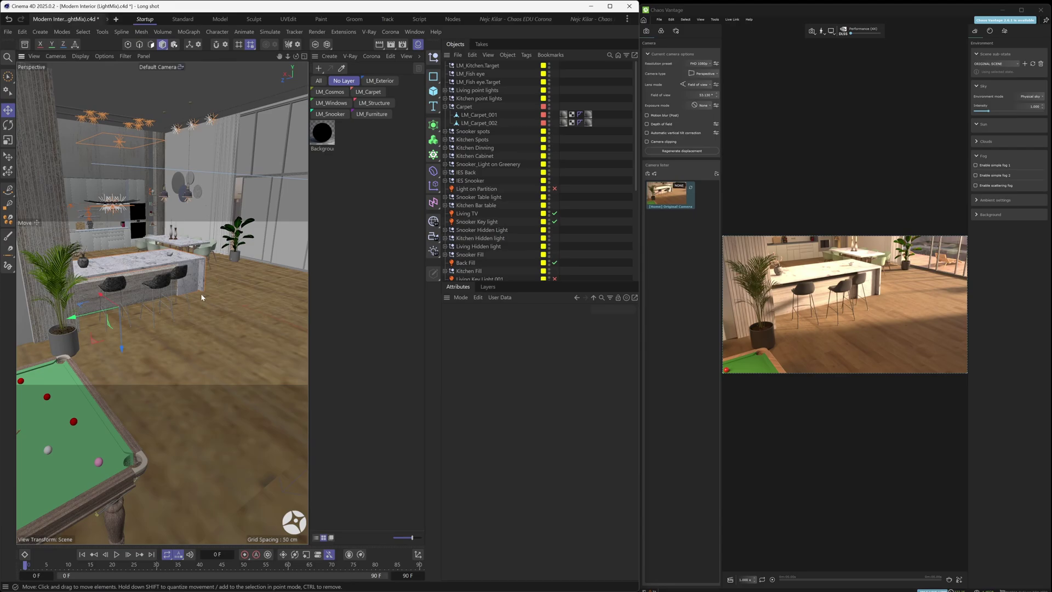
{"action": "left_click", "coordinate": [156, 286]}
{"action": "left_click_drag", "start_coordinate": [145, 359], "coordinate": [178, 342]}
{"action": "key", "text": "r"}
{"action": "key", "text": "e"}
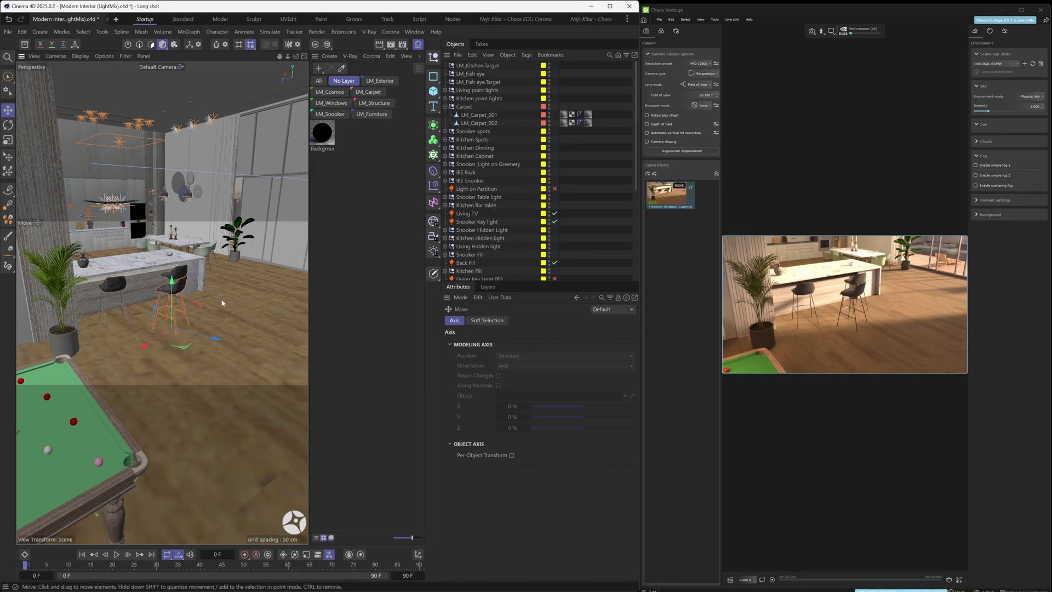
Lower the base layer level of the LM_Bar_stone furniture material to 26 % and reset it to 100 %
{"action": "middle_click_drag", "start_coordinate": [163, 282], "coordinate": [169, 295], "text": "alt"}
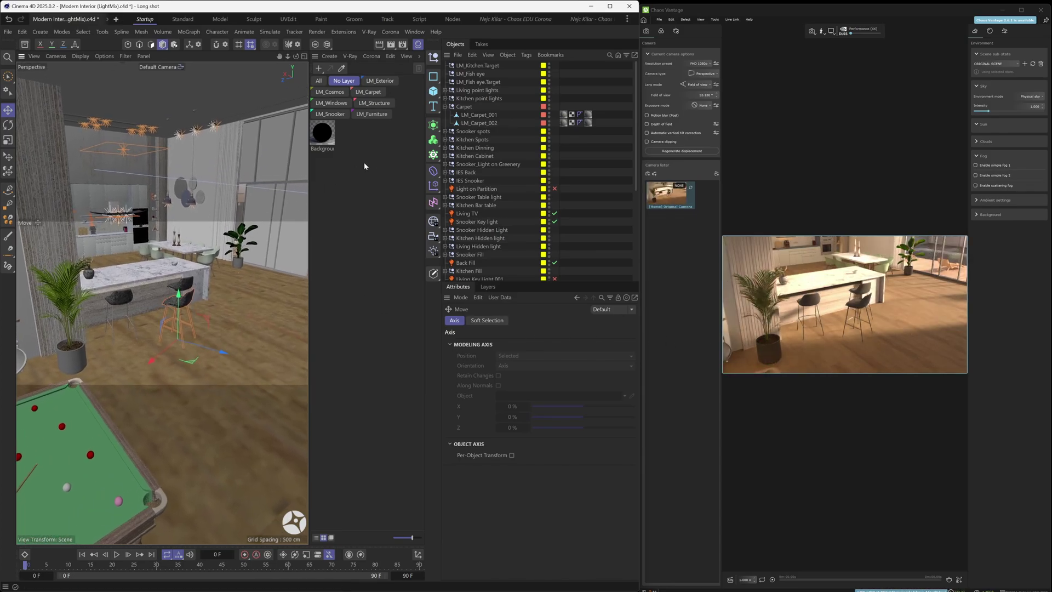
{"action": "left_click", "coordinate": [374, 114]}
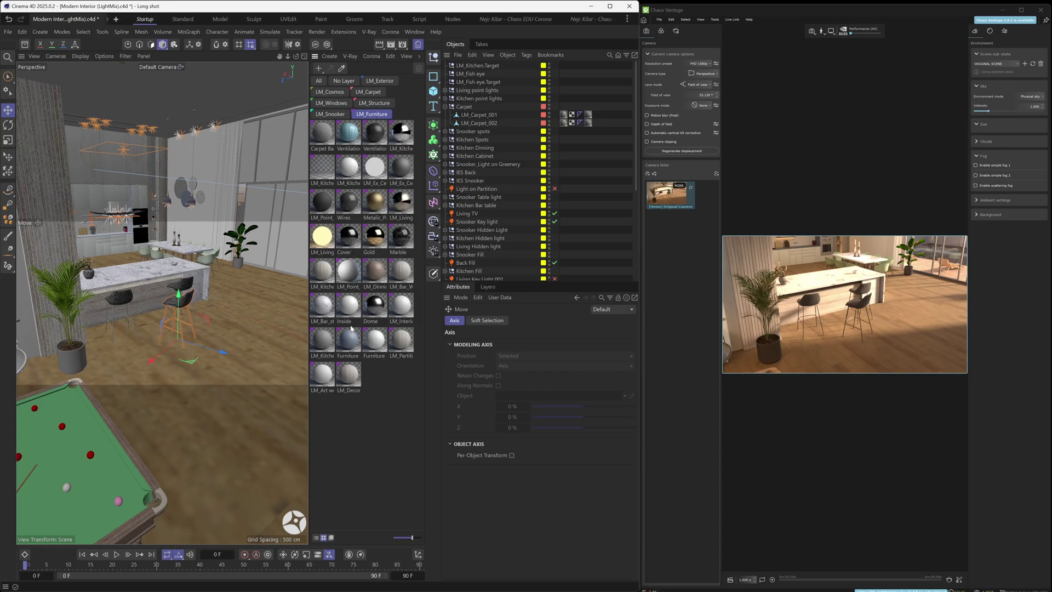
{"action": "left_click", "coordinate": [323, 307]}
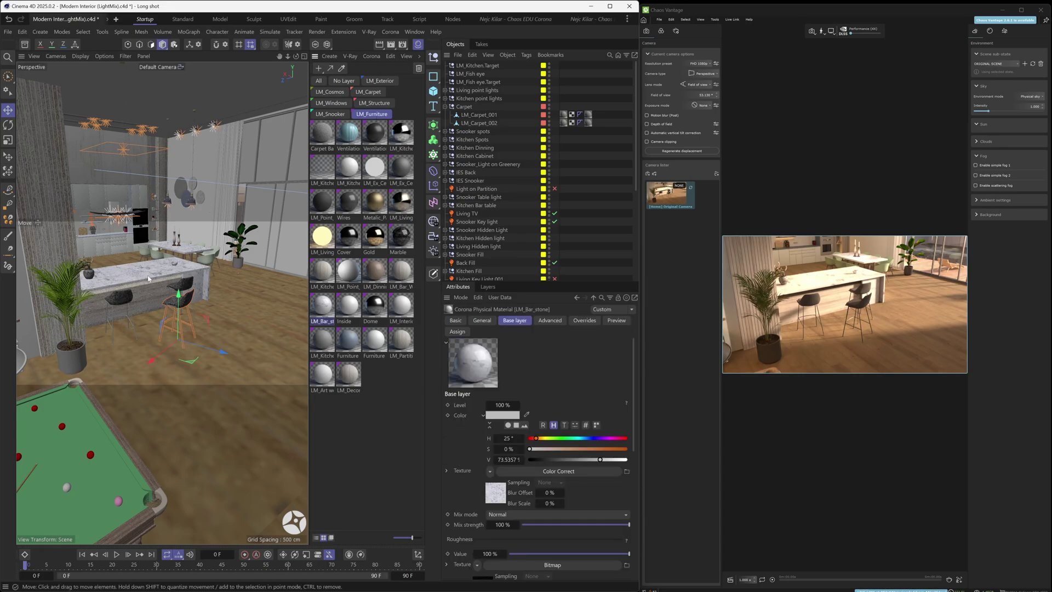
{"action": "left_click_drag", "start_coordinate": [501, 404], "coordinate": [461, 404]}
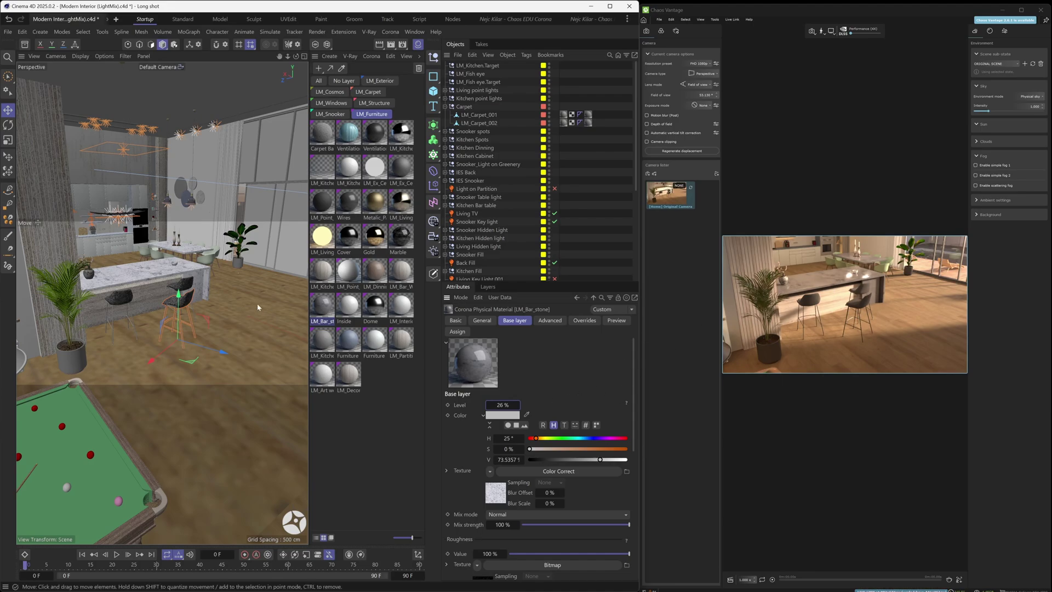
{"action": "right_click", "coordinate": [517, 406]}
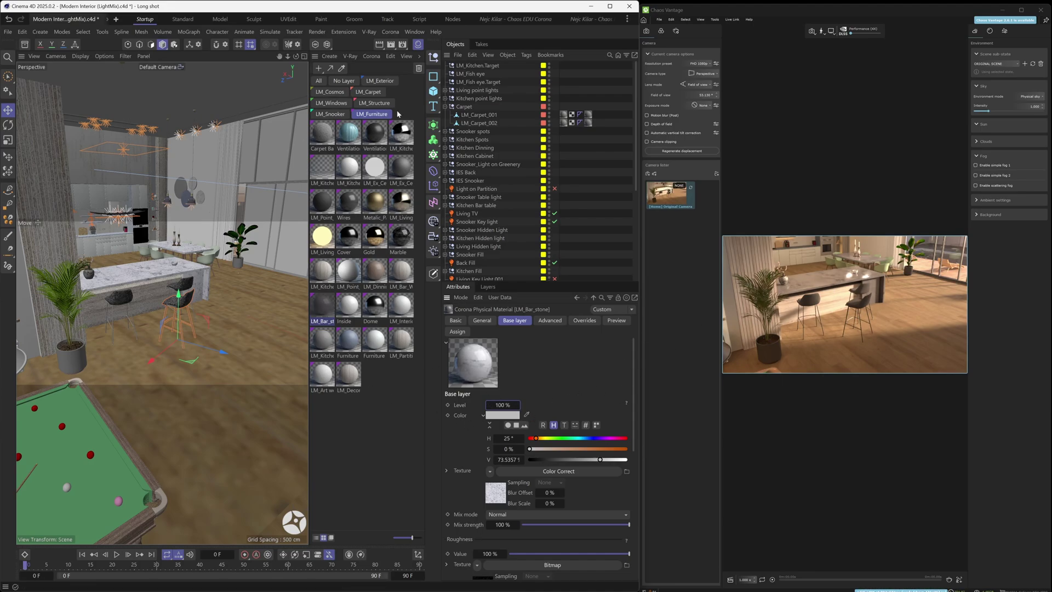
Add a 200 cm cube and move it onto the open floor near the kitchen island
{"action": "left_click", "coordinate": [434, 92]}
{"action": "middle_click_drag", "start_coordinate": [214, 311], "coordinate": [112, 299], "text": "alt"}
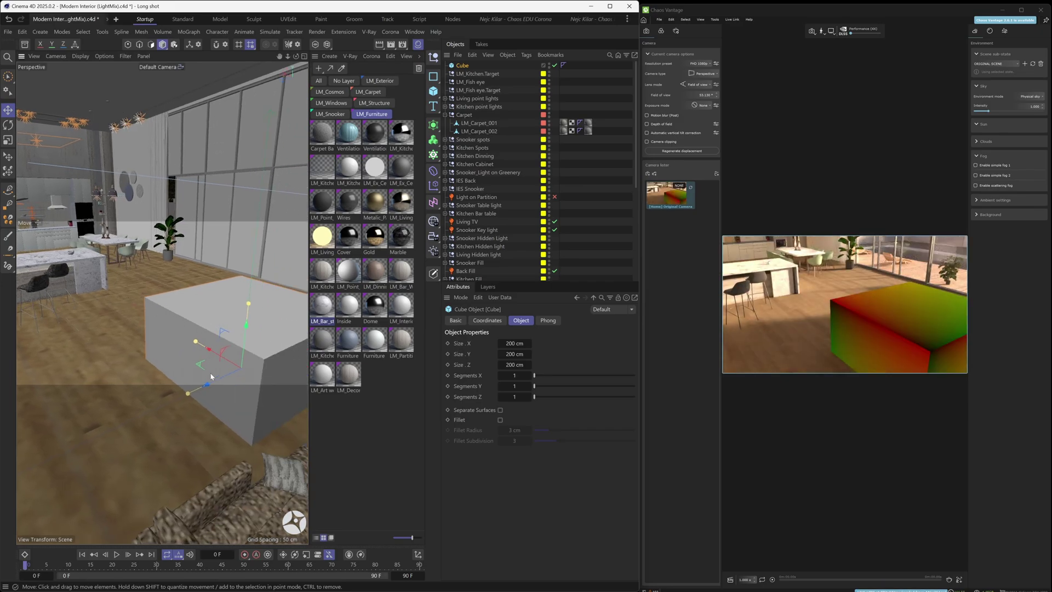
{"action": "left_click_drag", "start_coordinate": [192, 349], "coordinate": [140, 310]}
{"action": "left_click_drag", "start_coordinate": [165, 273], "coordinate": [162, 242]}
{"action": "middle_click_drag", "start_coordinate": [113, 285], "coordinate": [130, 287], "text": "alt"}
{"action": "left_click_drag", "start_coordinate": [131, 287], "coordinate": [118, 290], "text": "alt"}
Create a Corona Physical material in the No Layer group and apply it to the cube
{"action": "left_click", "coordinate": [351, 80]}
{"action": "left_click", "coordinate": [372, 57]}
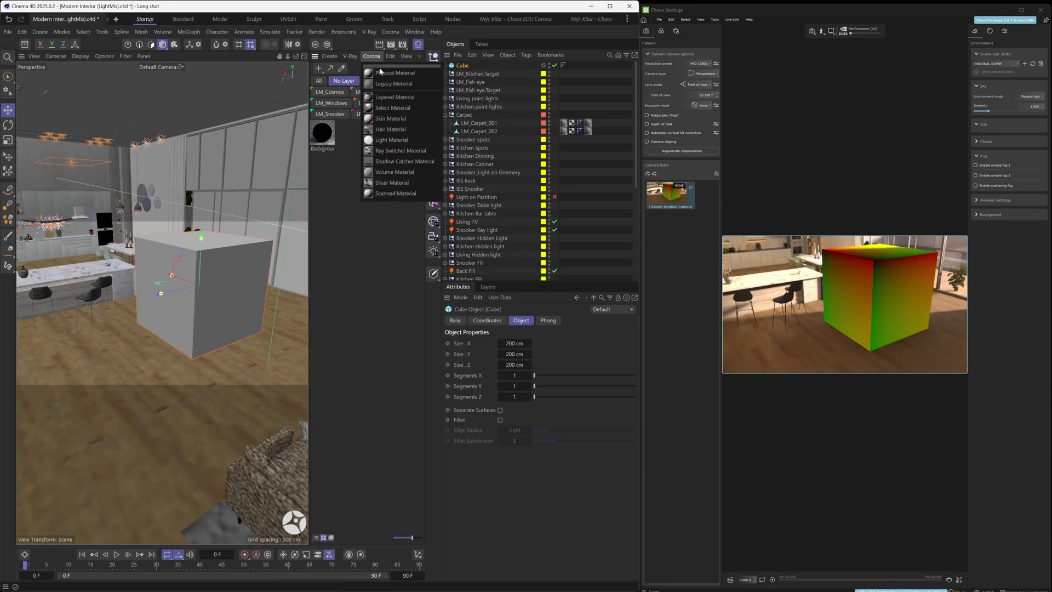
{"action": "left_click", "coordinate": [379, 71]}
{"action": "left_click_drag", "start_coordinate": [324, 133], "coordinate": [459, 66]}
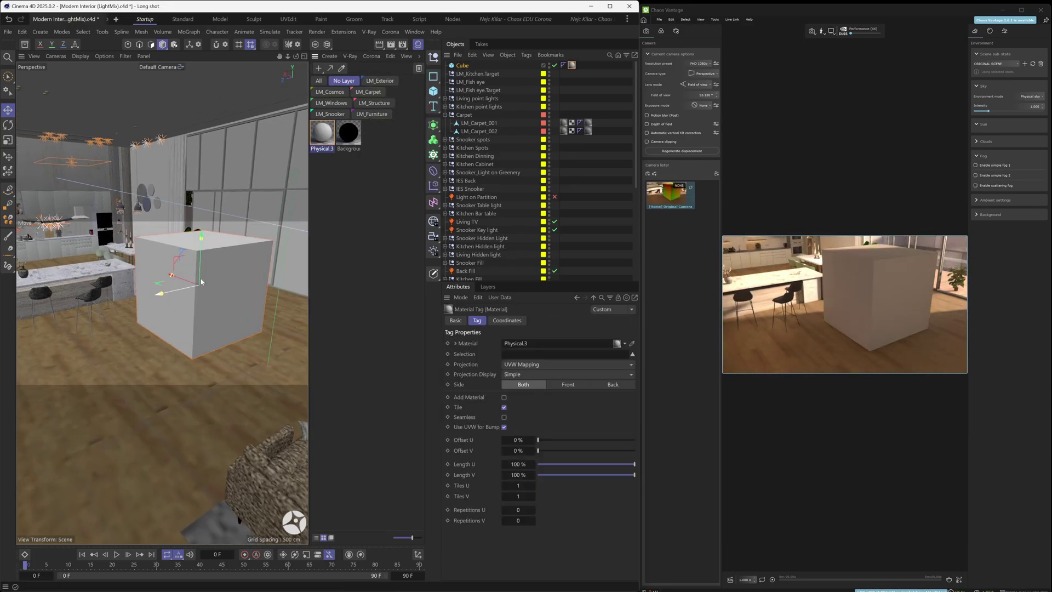
Add a Corona Light and place it above the kitchen island, beside the cube
{"action": "left_click_drag", "start_coordinate": [198, 285], "coordinate": [204, 285], "text": "alt"}
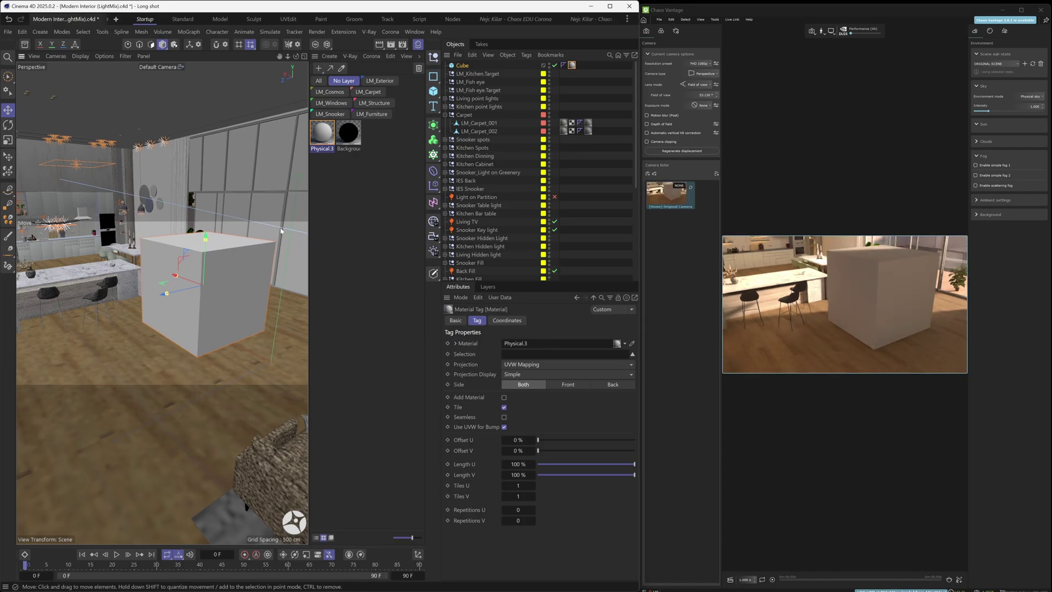
{"action": "left_click", "coordinate": [433, 57]}
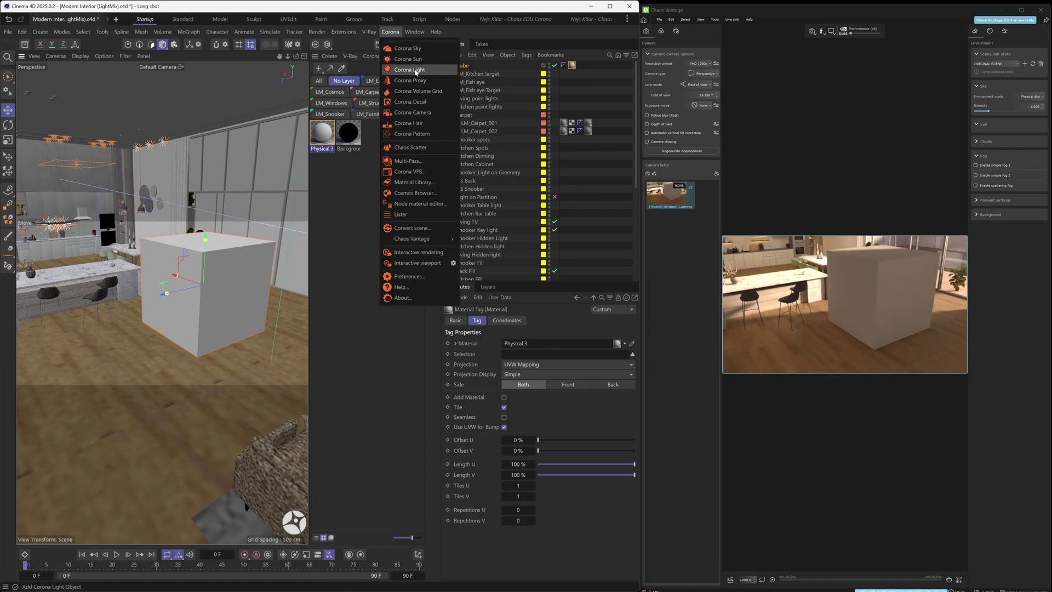
{"action": "left_click", "coordinate": [411, 71]}
{"action": "left_click_drag", "start_coordinate": [251, 327], "coordinate": [87, 238]}
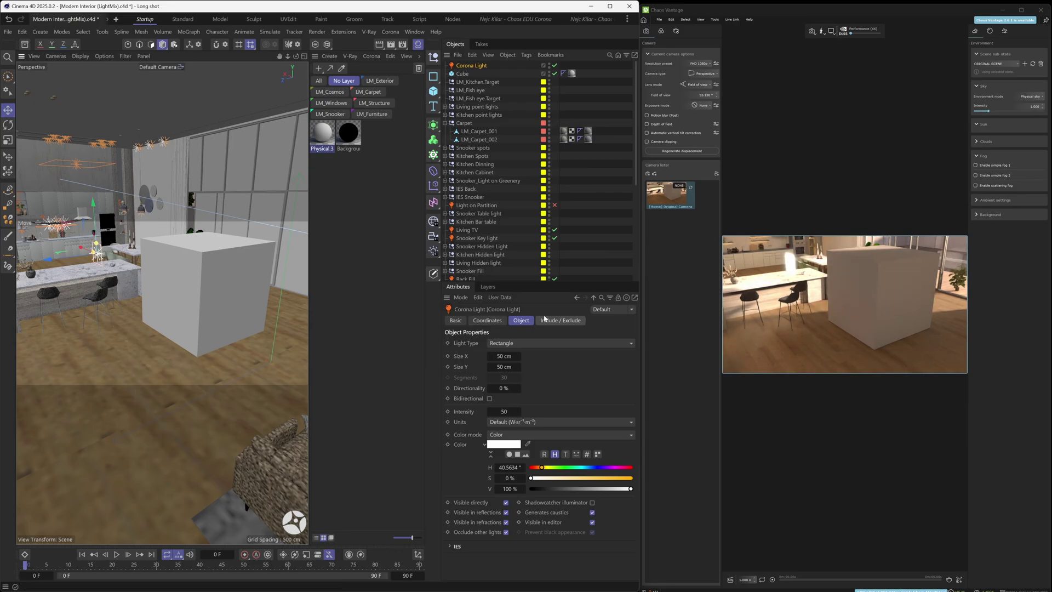
Make the Corona Light a Sphere with intensity 25 and a magenta color of hue 294° and saturation 92 %
{"action": "left_click", "coordinate": [513, 344]}
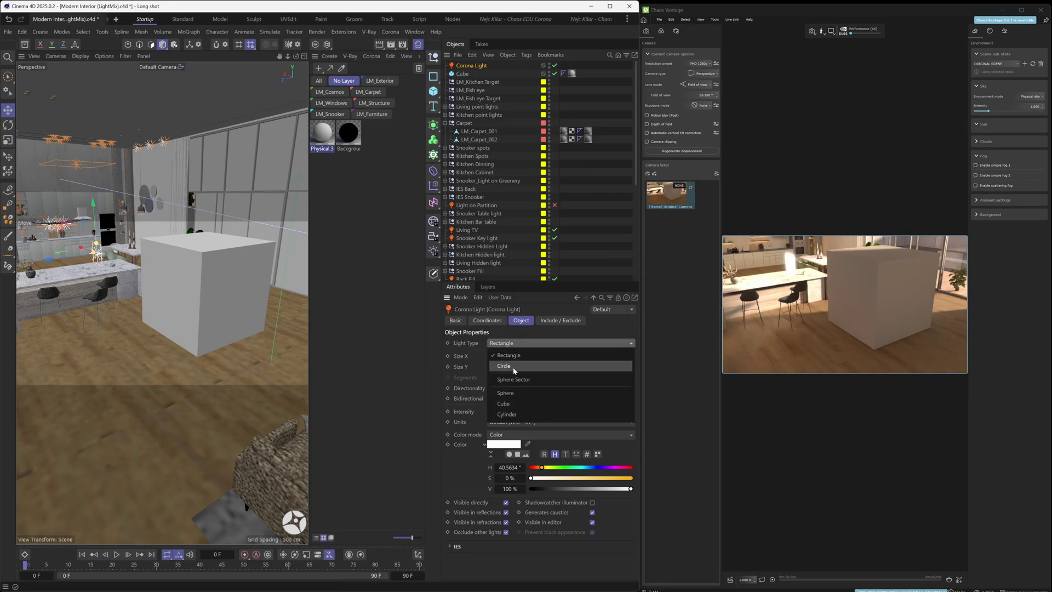
{"action": "left_click", "coordinate": [515, 395]}
{"action": "left_click", "coordinate": [502, 401]}
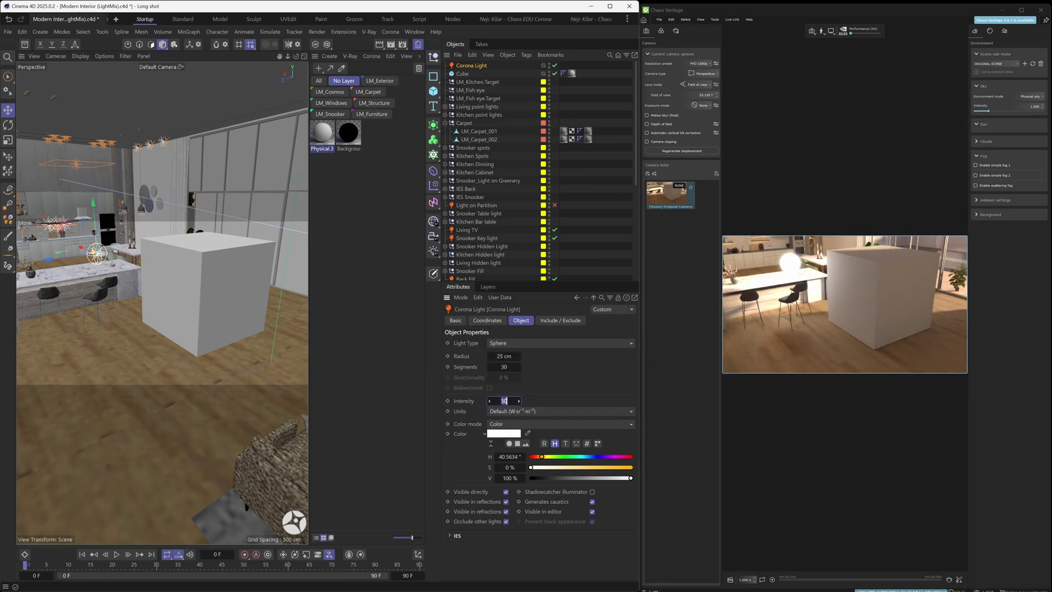
{"action": "type", "text": "25"}
{"action": "left_click", "coordinate": [612, 456]}
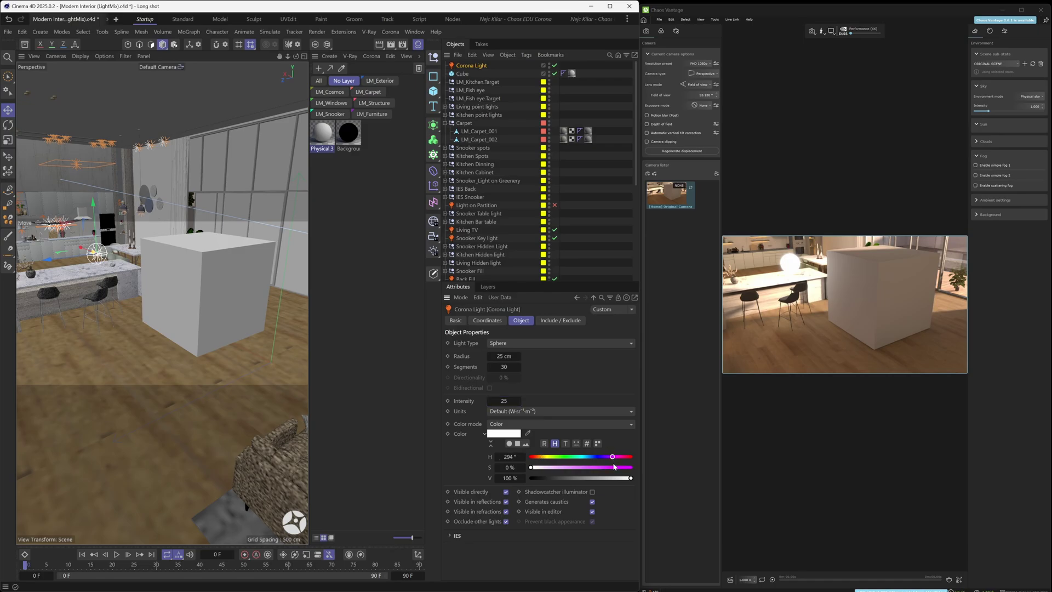
{"action": "left_click", "coordinate": [621, 468]}
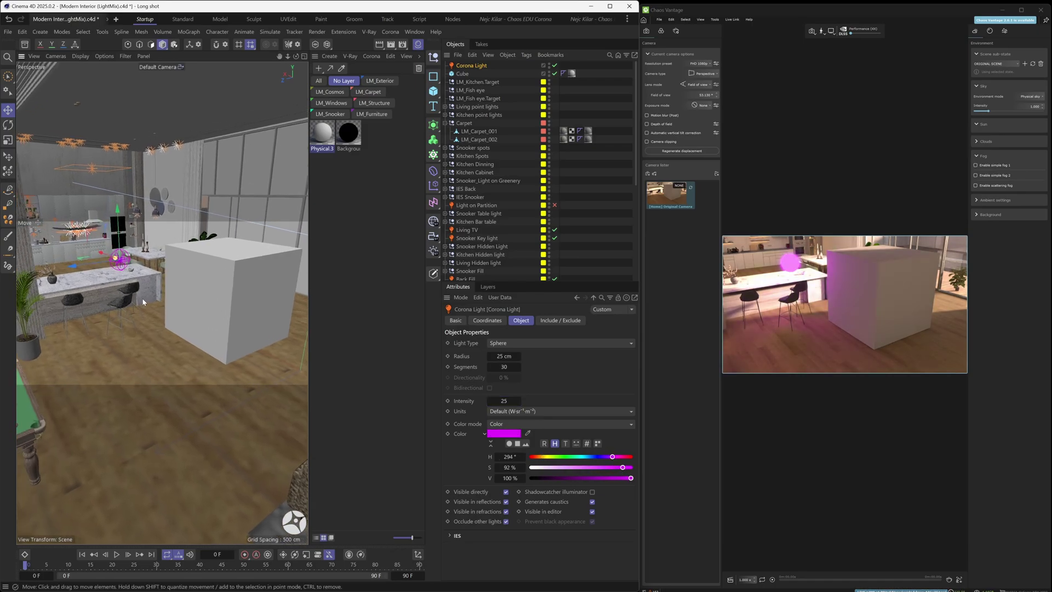